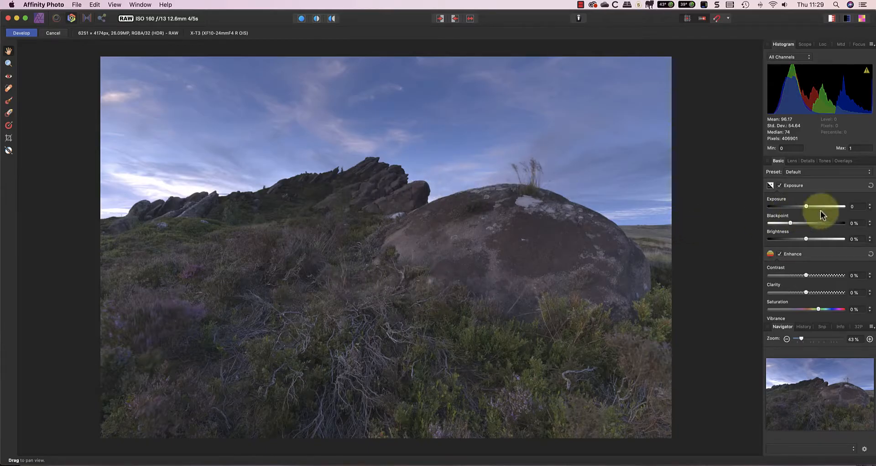
Step: Adjust the raw photo's base tones with exposure about 0.636, blackpoint 5 % and clarity 12 %
{"action": "left_click_drag", "start_coordinate": [807, 206], "coordinate": [800, 224]}
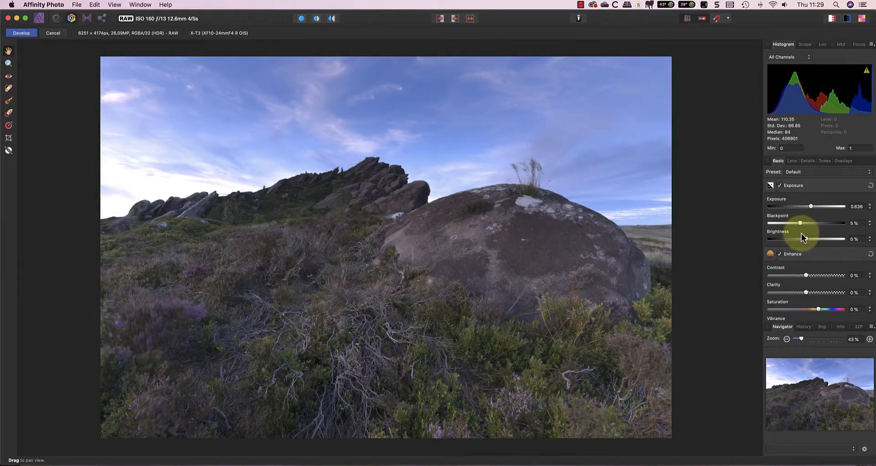
{"action": "left_click_drag", "start_coordinate": [807, 275], "coordinate": [812, 291]}
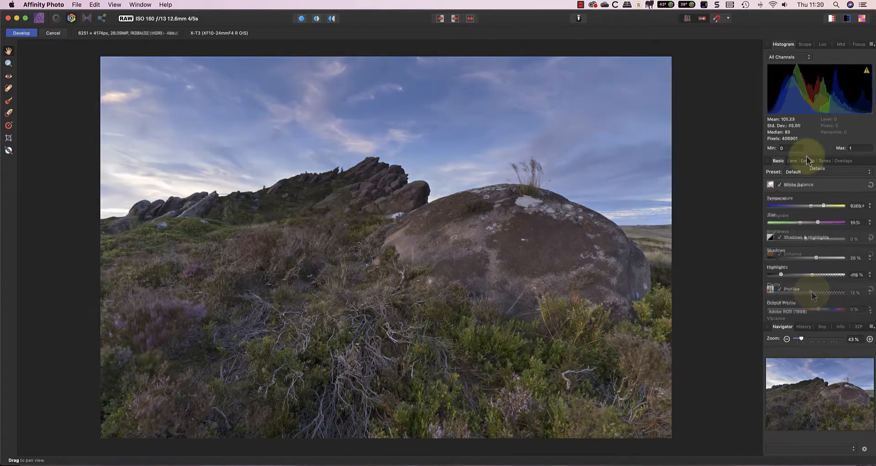
Step: Add a Linear gradient overlay covering the sky, fading from the rocky outcrop down into the upper heather
{"action": "left_click", "coordinate": [844, 161]}
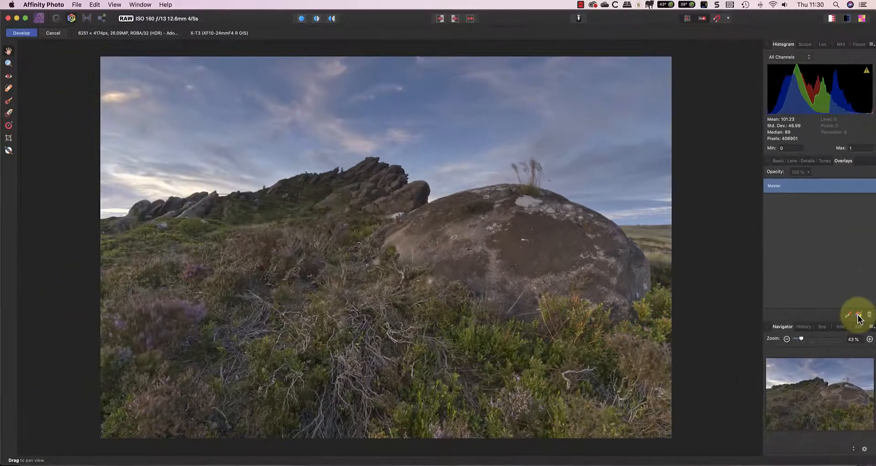
{"action": "left_click", "coordinate": [858, 315]}
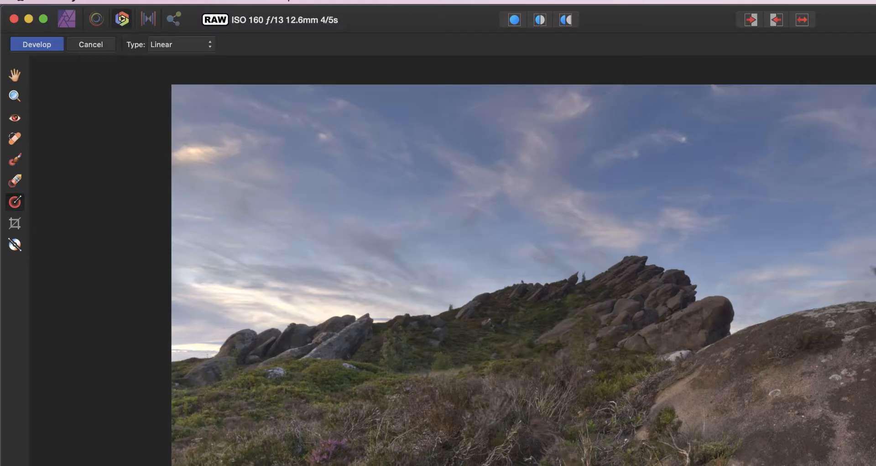
{"action": "left_click", "coordinate": [204, 44]}
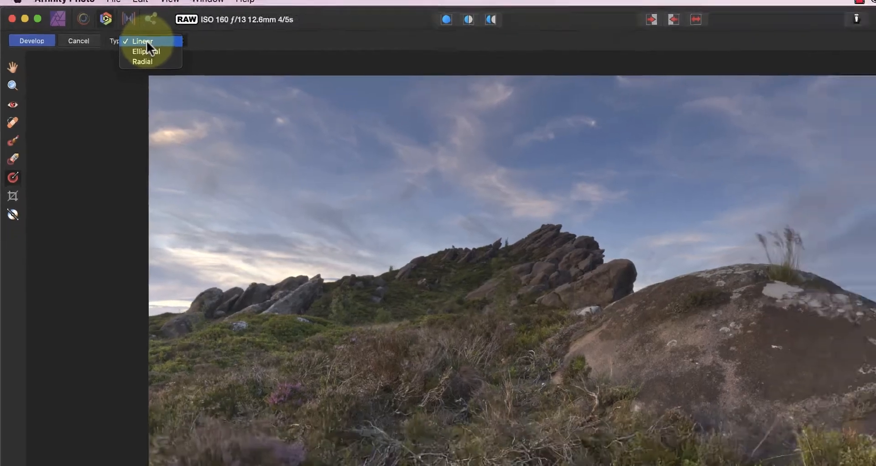
{"action": "left_click", "coordinate": [169, 44]}
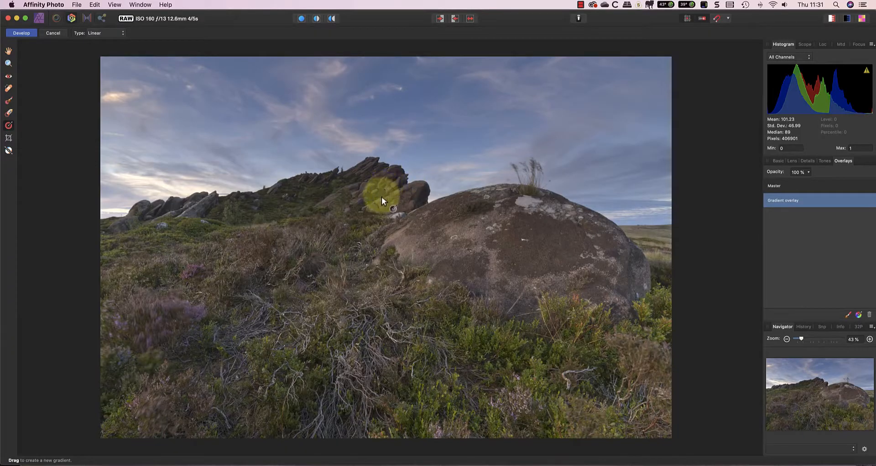
{"action": "left_click_drag", "start_coordinate": [381, 196], "coordinate": [380, 253]}
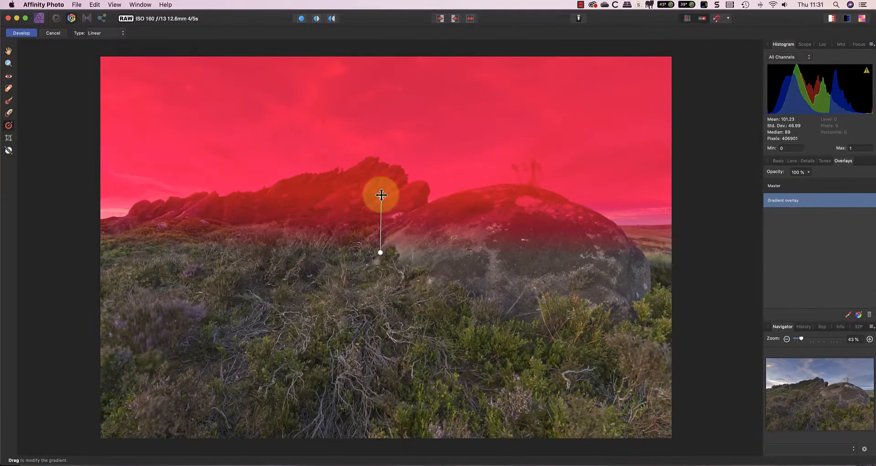
{"action": "mouse_move", "coordinate": [382, 195]}
{"action": "left_mouse_down"}
{"action": "mouse_move", "coordinate": [391, 195]}
{"action": "mouse_move", "coordinate": [381, 200]}
{"action": "left_mouse_up"}
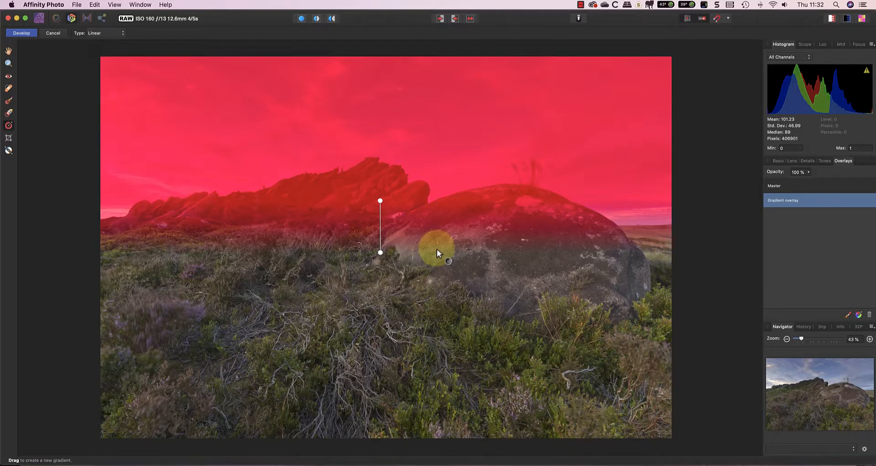
Step: Set the sky gradient overlay's exposure to about -0.396 and its contrast to 14 %
{"action": "left_click", "coordinate": [779, 161]}
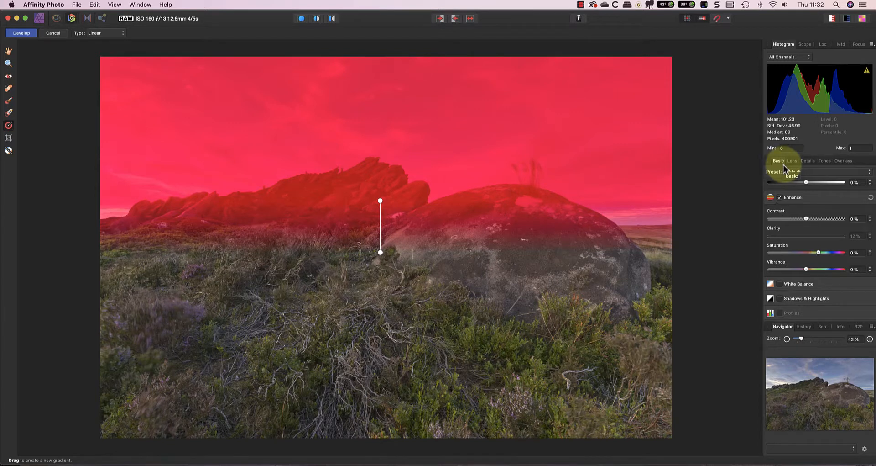
{"action": "scroll", "coordinate": [808, 201], "scroll_direction": "up", "scroll_amount": 5}
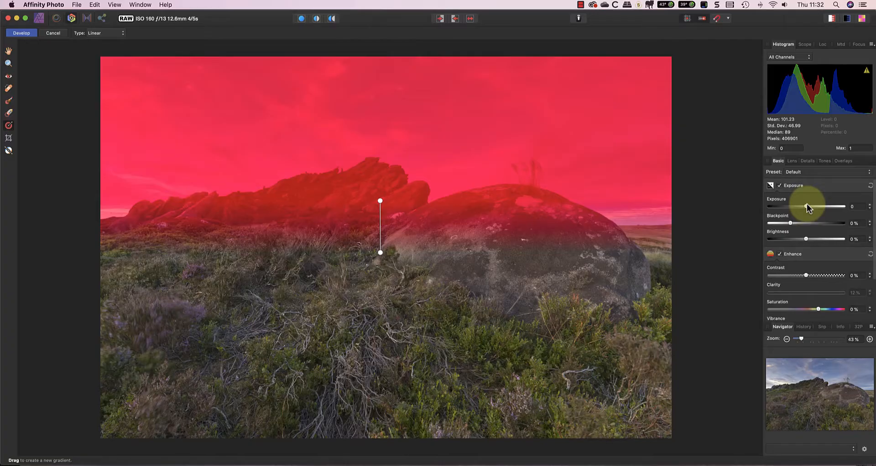
{"action": "left_click_drag", "start_coordinate": [806, 207], "coordinate": [803, 207]}
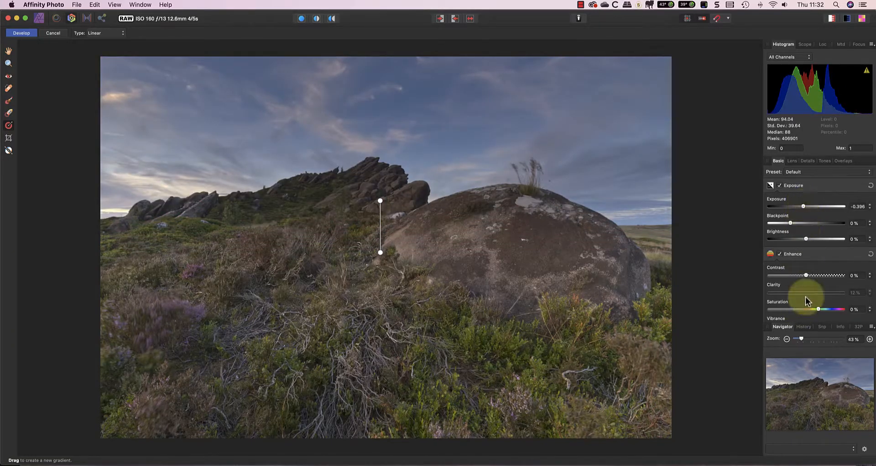
{"action": "mouse_move", "coordinate": [806, 275]}
{"action": "left_mouse_down"}
{"action": "mouse_move", "coordinate": [830, 276]}
{"action": "mouse_move", "coordinate": [817, 276]}
{"action": "left_mouse_up"}
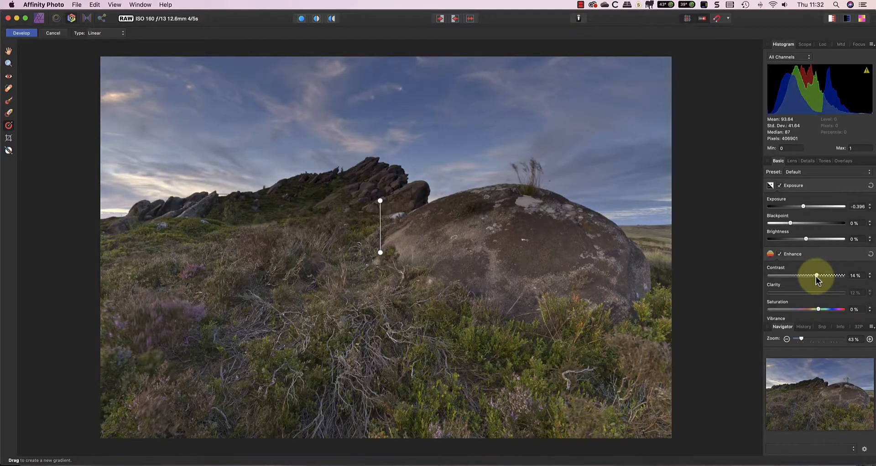
Step: Darken the overlay to exposure -5, lengthen the gradient at both ends, and bring the exposure back to a mild reduction
{"action": "left_click_drag", "start_coordinate": [803, 206], "coordinate": [755, 212]}
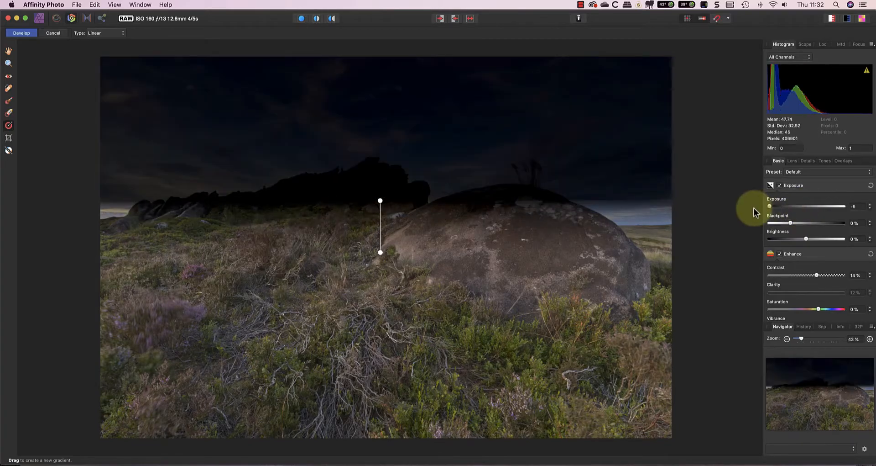
{"action": "left_click_drag", "start_coordinate": [380, 200], "coordinate": [382, 189]}
{"action": "left_click_drag", "start_coordinate": [381, 252], "coordinate": [381, 265]}
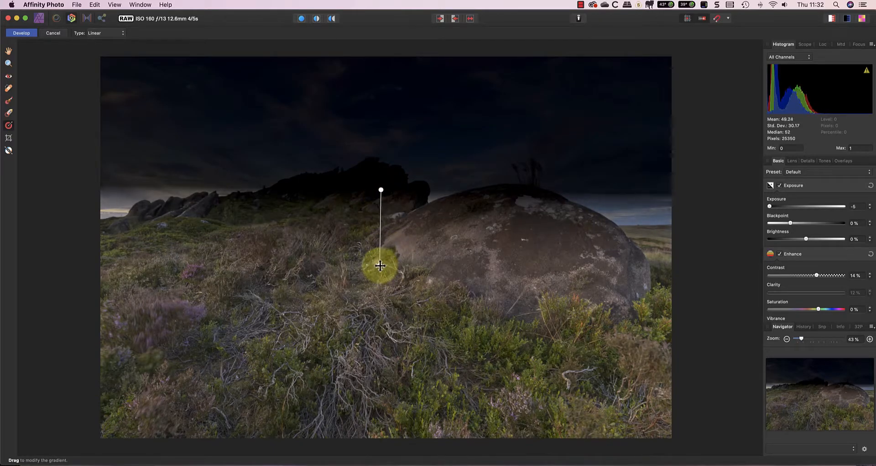
{"action": "mouse_move", "coordinate": [784, 208]}
{"action": "left_mouse_down"}
{"action": "mouse_move", "coordinate": [766, 205]}
{"action": "mouse_move", "coordinate": [798, 208]}
{"action": "left_mouse_up"}
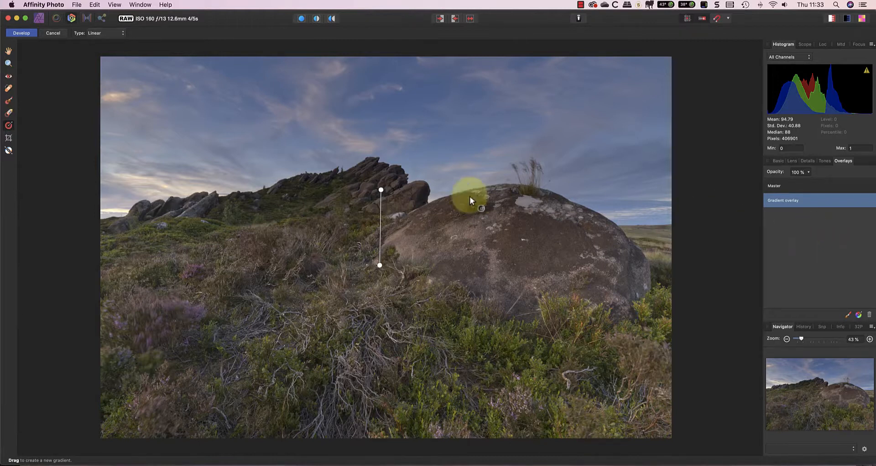
Step: Redraw the sky gradient as a short vertical fade from the outcrop's lower edge to the boulder's base
{"action": "left_click_drag", "start_coordinate": [348, 175], "coordinate": [348, 239]}
{"action": "left_click_drag", "start_coordinate": [401, 203], "coordinate": [404, 257]}
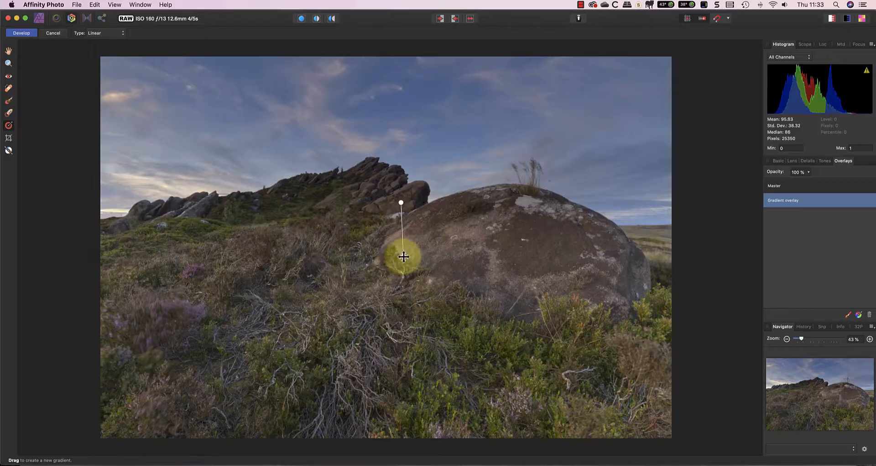
Step: Try two additional linear gradient overlays, one diagonal and one vertical, deleting each after drawing it
{"action": "left_click", "coordinate": [859, 314]}
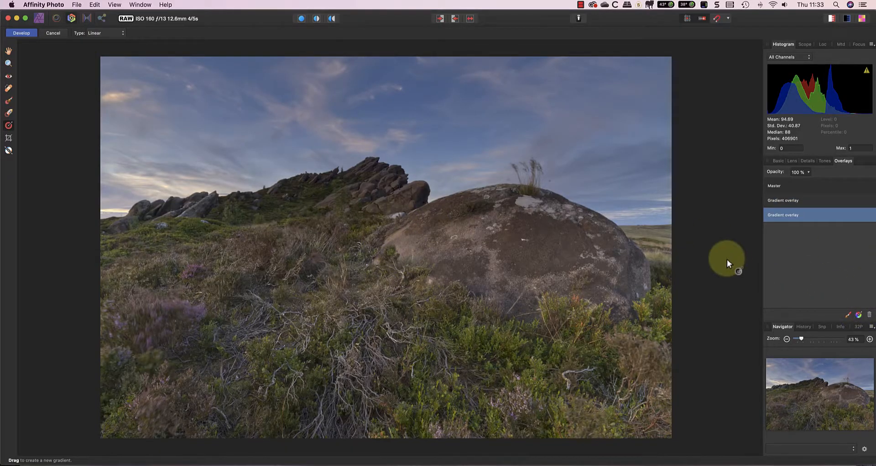
{"action": "left_click_drag", "start_coordinate": [387, 141], "coordinate": [358, 209]}
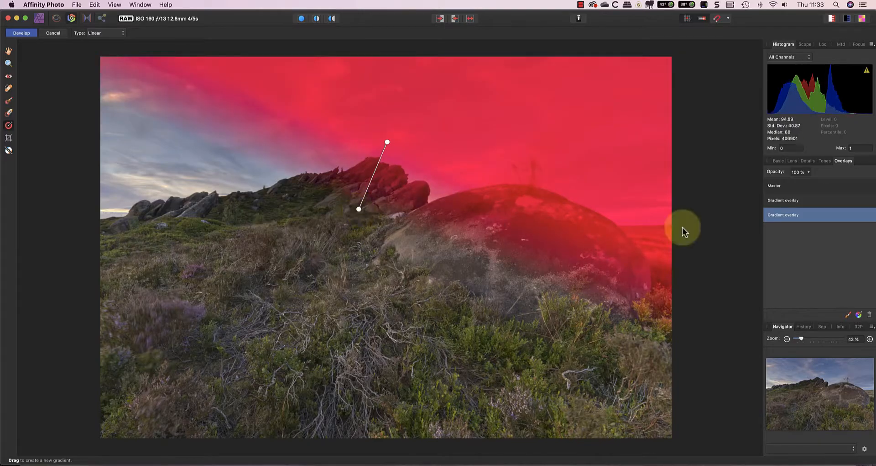
{"action": "left_click", "coordinate": [869, 314]}
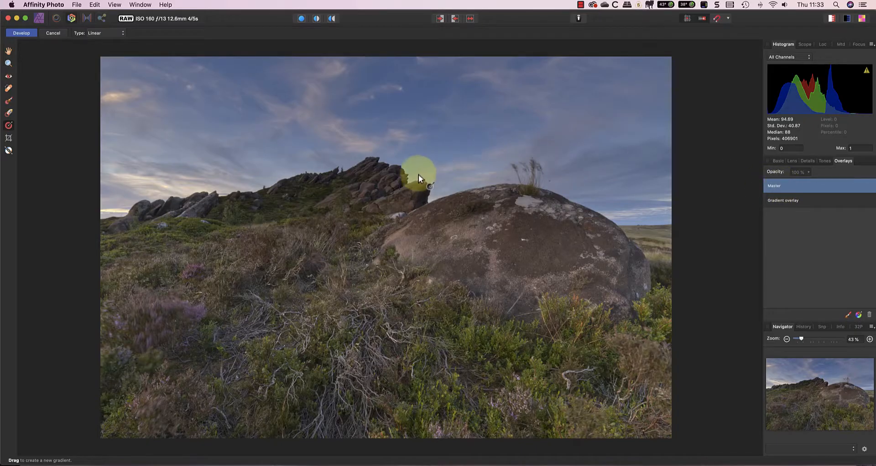
{"action": "left_click_drag", "start_coordinate": [406, 175], "coordinate": [406, 247]}
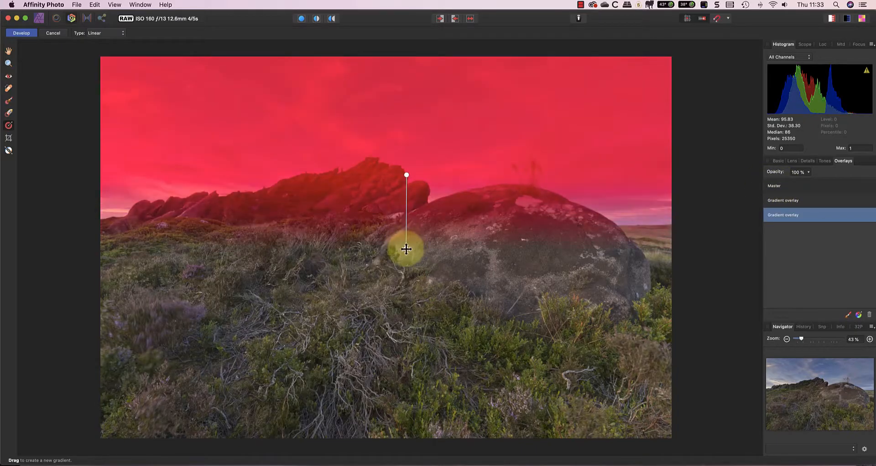
{"action": "left_click", "coordinate": [870, 314]}
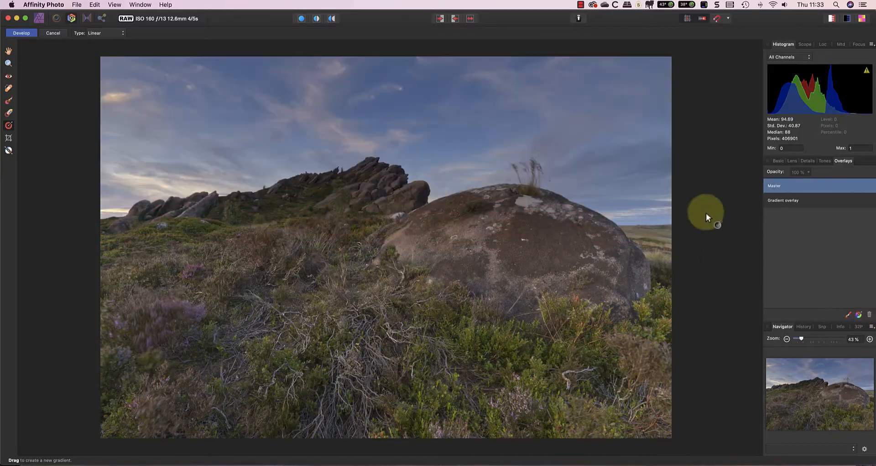
Step: Examine which basic, lens, detail and tone adjustments are available for the remaining sky gradient overlay
{"action": "left_click", "coordinate": [781, 201]}
{"action": "left_click", "coordinate": [779, 160]}
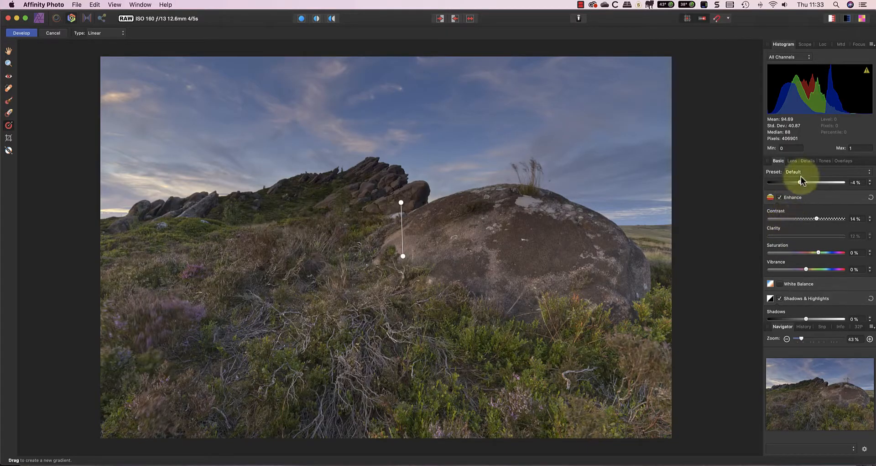
{"action": "left_click", "coordinate": [793, 161]}
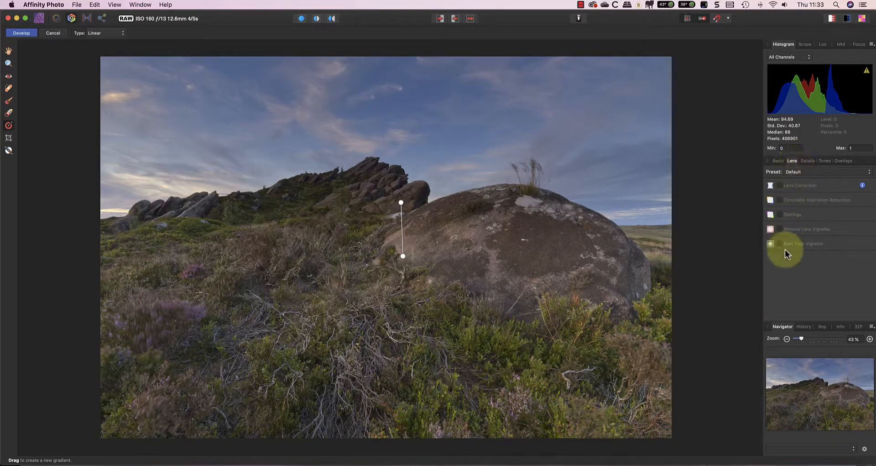
{"action": "left_click", "coordinate": [806, 161]}
{"action": "left_click", "coordinate": [828, 163]}
{"action": "left_click", "coordinate": [848, 162]}
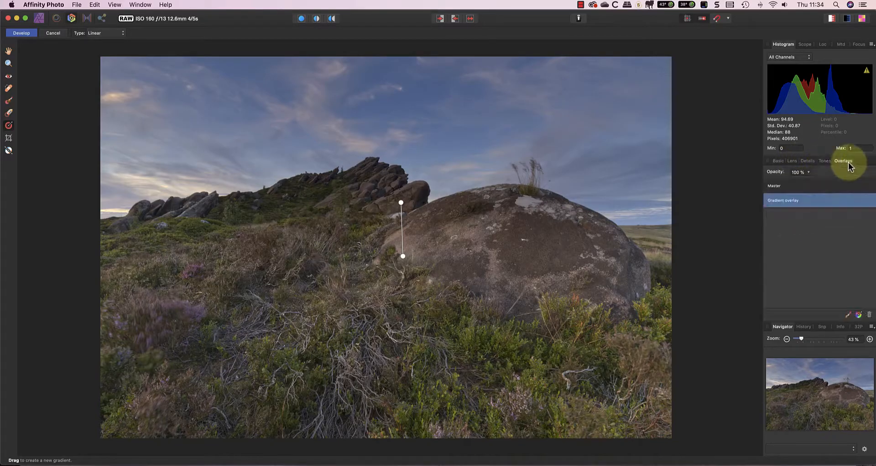
Step: Add another gradient overlay of type Radial, drawn from the middle of the heather outward to the shrubs below the boulder
{"action": "left_click", "coordinate": [859, 315]}
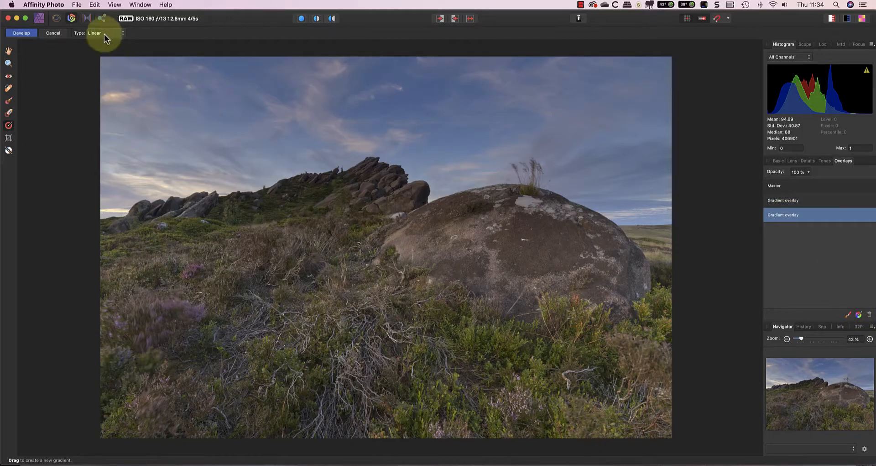
{"action": "left_click", "coordinate": [101, 47]}
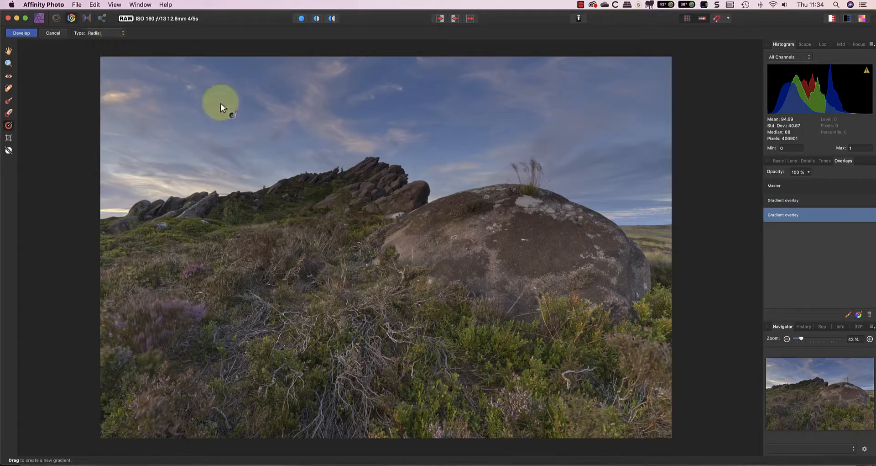
{"action": "left_click_drag", "start_coordinate": [373, 280], "coordinate": [580, 388]}
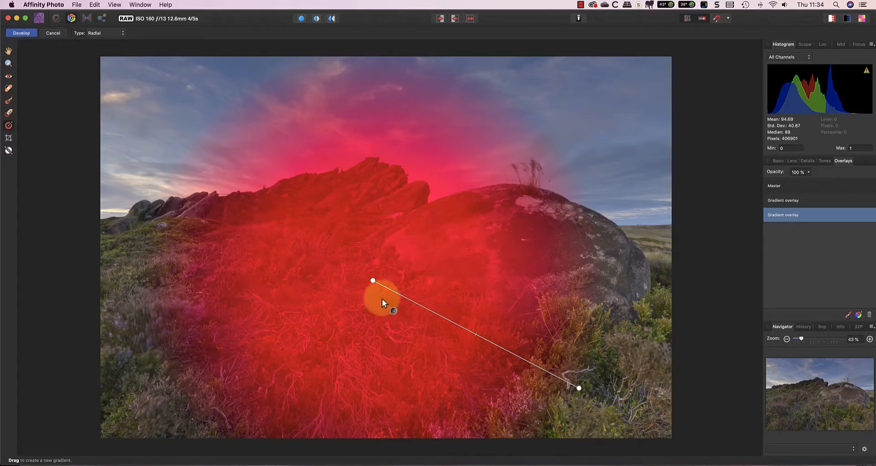
Step: Shift the radial gradient's centre lower into the foreground, adjust its outer end, and move its midpoint closer to the centre
{"action": "left_click_drag", "start_coordinate": [373, 280], "coordinate": [391, 325]}
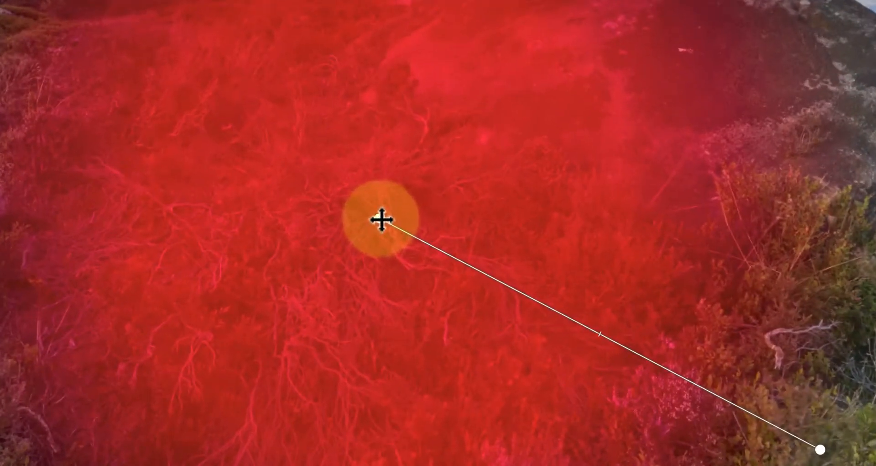
{"action": "left_click_drag", "start_coordinate": [820, 448], "coordinate": [804, 388]}
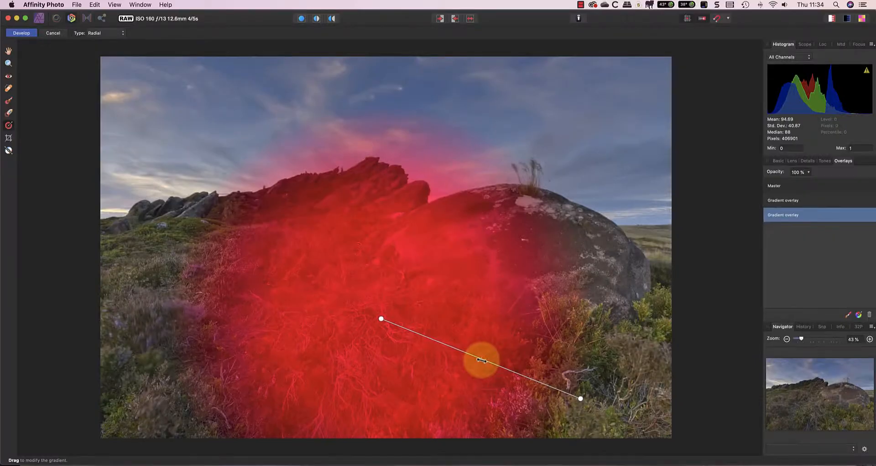
{"action": "left_click_drag", "start_coordinate": [485, 358], "coordinate": [461, 371]}
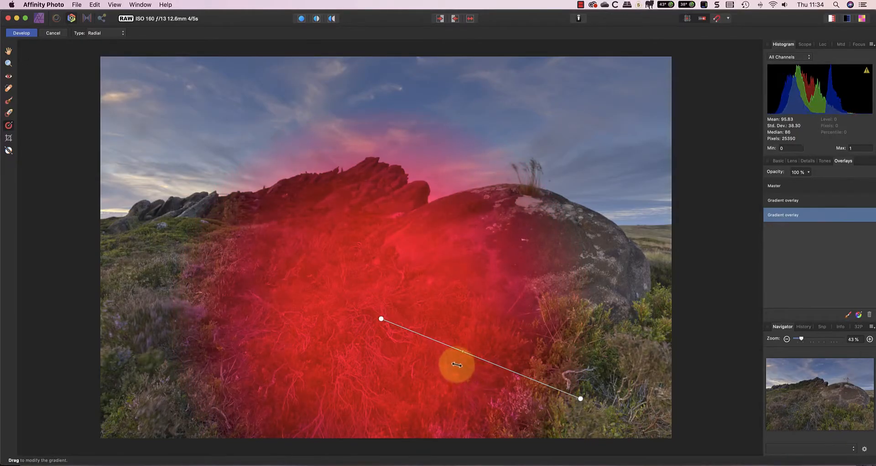
Step: Convert the foreground gradient to Elliptical and reshape it shorter, lower and wider so it covers the heather, adjusting its midpoint
{"action": "left_click", "coordinate": [121, 33]}
{"action": "left_click", "coordinate": [99, 27]}
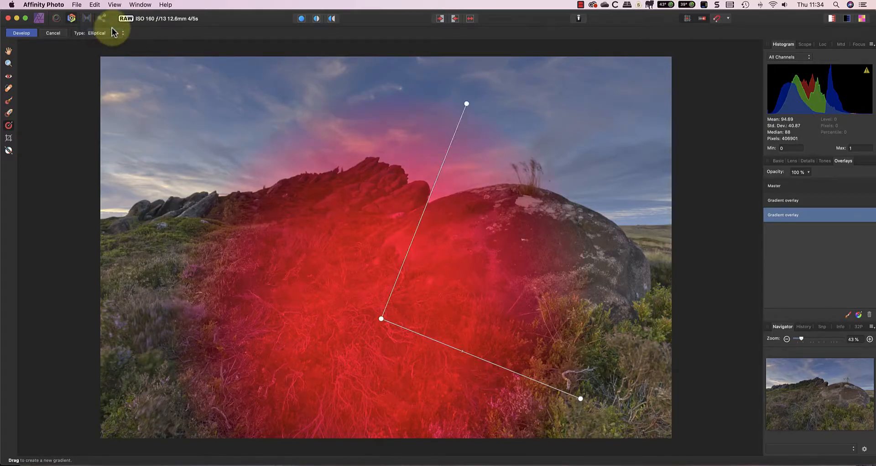
{"action": "left_click_drag", "start_coordinate": [467, 104], "coordinate": [402, 163]}
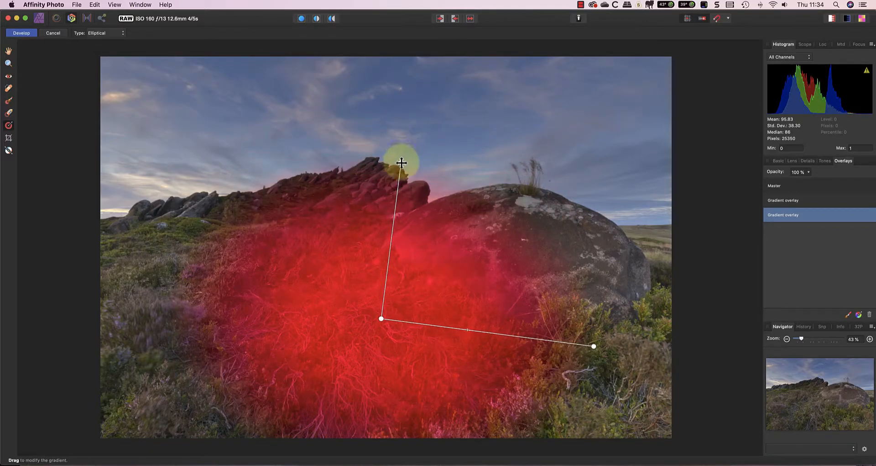
{"action": "left_click_drag", "start_coordinate": [383, 318], "coordinate": [373, 341]}
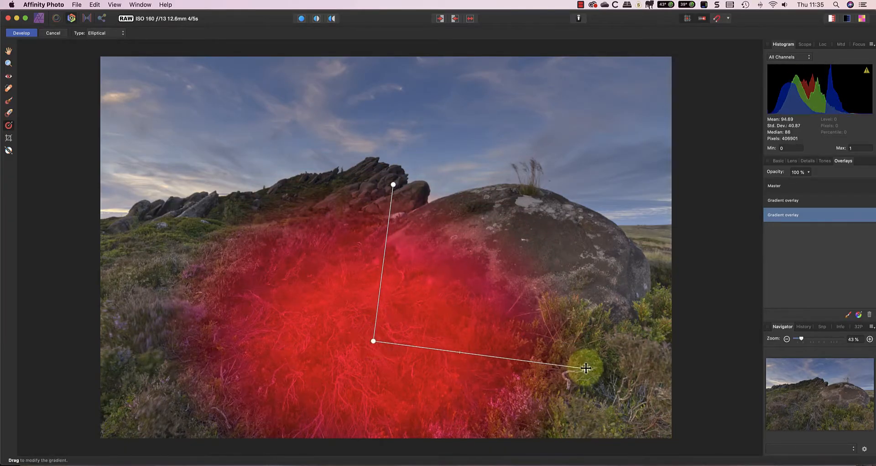
{"action": "left_click_drag", "start_coordinate": [589, 368], "coordinate": [638, 373]}
{"action": "left_click_drag", "start_coordinate": [494, 358], "coordinate": [483, 355]}
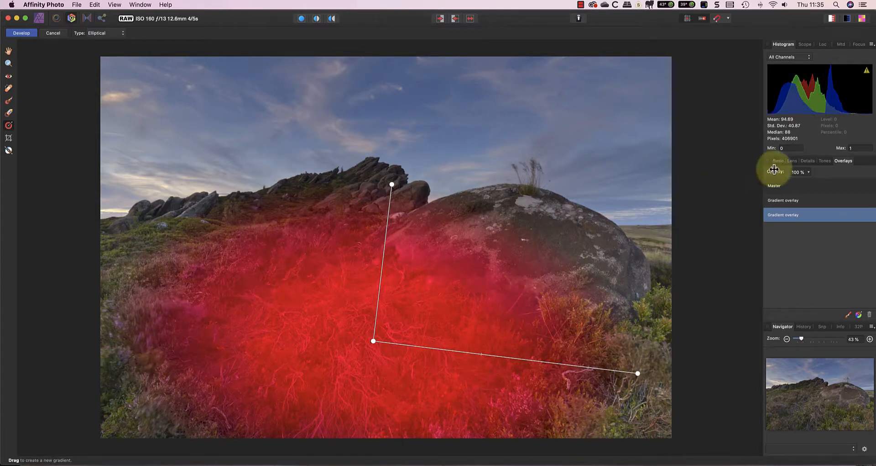
Step: Increase the contrast of the foreground gradient overlay moderately
{"action": "left_click", "coordinate": [779, 161]}
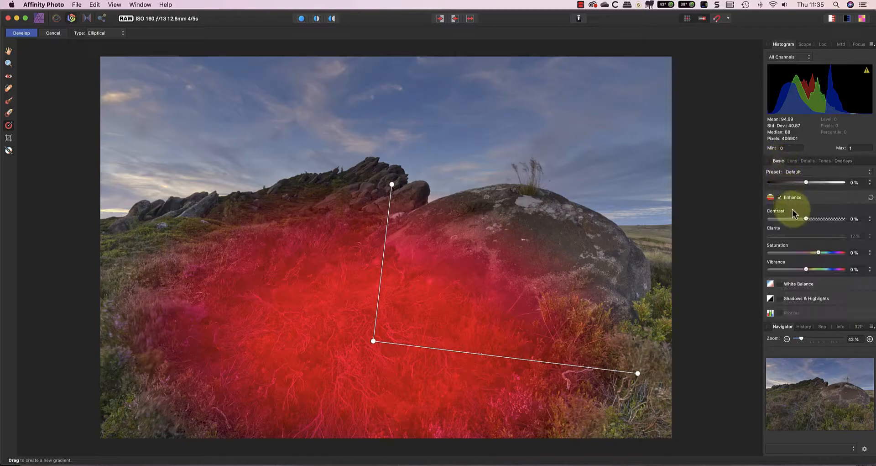
{"action": "left_click_drag", "start_coordinate": [805, 219], "coordinate": [818, 219]}
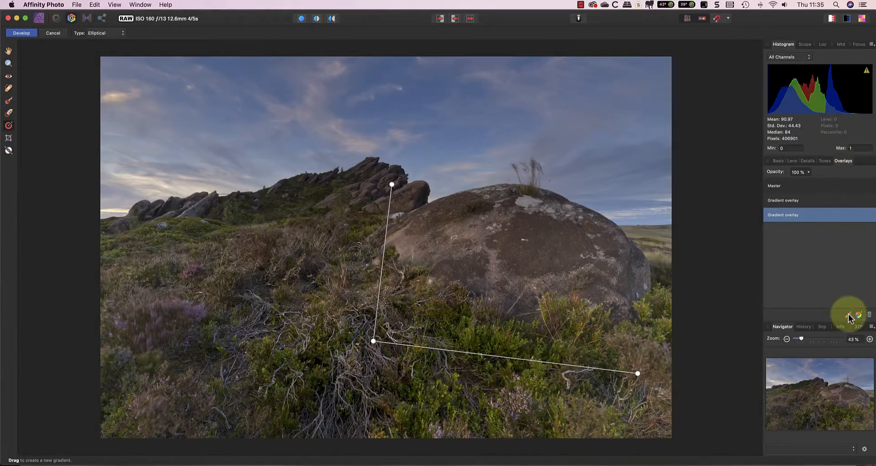
Step: Add a brush overlay with 50% hardness and Edge Aware enabled, and paint it over the distant rocky ridge
{"action": "left_click", "coordinate": [848, 315]}
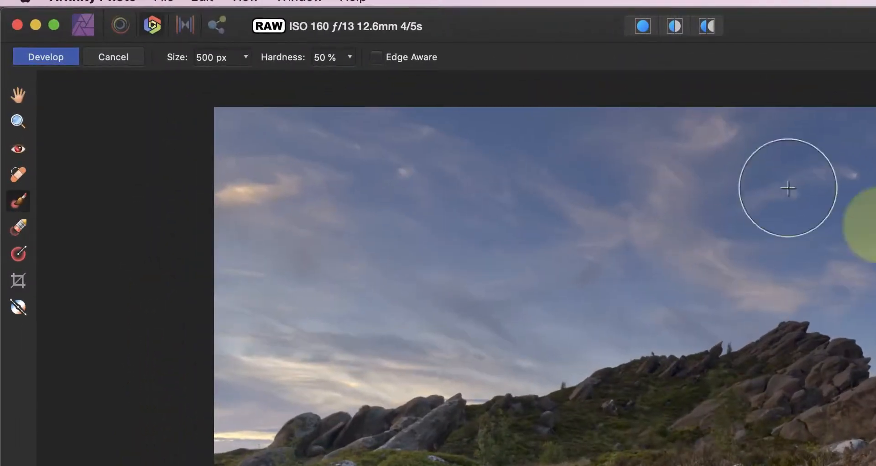
{"action": "left_click", "coordinate": [350, 56]}
{"action": "mouse_move", "coordinate": [349, 77]}
{"action": "left_mouse_down"}
{"action": "mouse_move", "coordinate": [289, 78]}
{"action": "mouse_move", "coordinate": [347, 78]}
{"action": "left_mouse_up"}
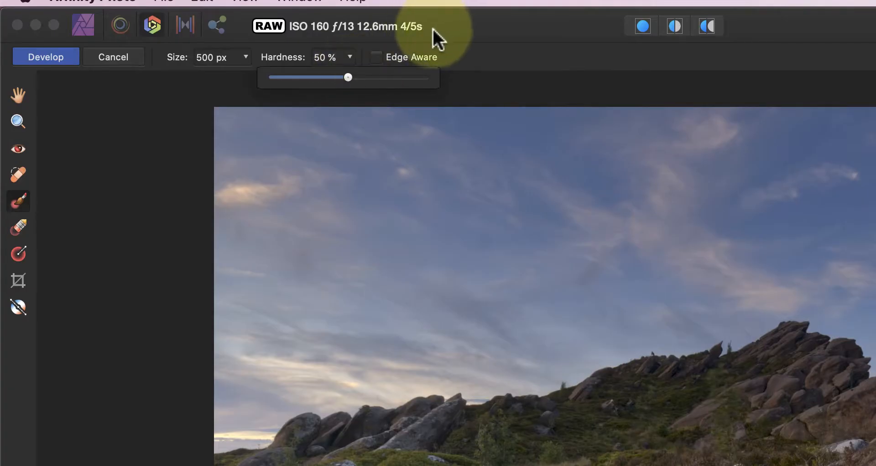
{"action": "left_click", "coordinate": [376, 57]}
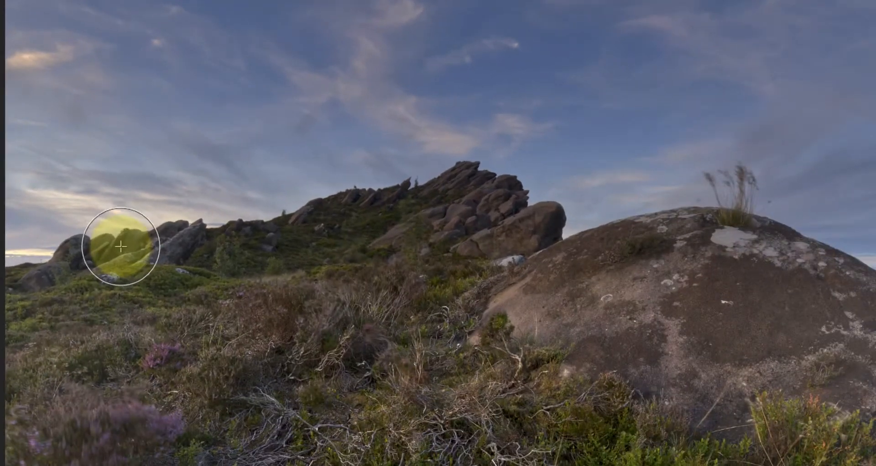
{"action": "mouse_move", "coordinate": [121, 247]}
{"action": "left_mouse_down"}
{"action": "mouse_move", "coordinate": [29, 276]}
{"action": "mouse_move", "coordinate": [202, 242]}
{"action": "mouse_move", "coordinate": [152, 239]}
{"action": "mouse_move", "coordinate": [128, 255]}
{"action": "mouse_move", "coordinate": [278, 247]}
{"action": "mouse_move", "coordinate": [370, 223]}
{"action": "mouse_move", "coordinate": [235, 243]}
{"action": "mouse_move", "coordinate": [452, 199]}
{"action": "mouse_move", "coordinate": [470, 181]}
{"action": "mouse_move", "coordinate": [474, 193]}
{"action": "mouse_move", "coordinate": [456, 181]}
{"action": "mouse_move", "coordinate": [503, 199]}
{"action": "mouse_move", "coordinate": [496, 220]}
{"action": "mouse_move", "coordinate": [522, 208]}
{"action": "mouse_move", "coordinate": [508, 221]}
{"action": "mouse_move", "coordinate": [538, 215]}
{"action": "mouse_move", "coordinate": [469, 242]}
{"action": "mouse_move", "coordinate": [401, 226]}
{"action": "mouse_move", "coordinate": [448, 223]}
{"action": "mouse_move", "coordinate": [464, 225]}
{"action": "mouse_move", "coordinate": [356, 244]}
{"action": "mouse_move", "coordinate": [529, 166]}
{"action": "mouse_move", "coordinate": [370, 178]}
{"action": "left_mouse_up"}
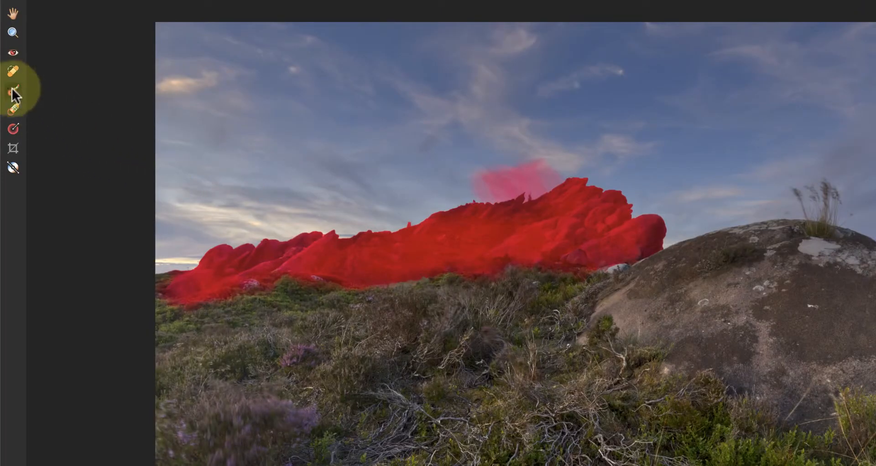
Step: Erase the brush overlay's spill in the sky above the ridge and repaint the rock edge that was removed
{"action": "left_click", "coordinate": [13, 110]}
{"action": "mouse_move", "coordinate": [504, 156]}
{"action": "left_mouse_down"}
{"action": "mouse_move", "coordinate": [531, 151]}
{"action": "mouse_move", "coordinate": [491, 169]}
{"action": "mouse_move", "coordinate": [496, 175]}
{"action": "mouse_move", "coordinate": [554, 148]}
{"action": "mouse_move", "coordinate": [524, 171]}
{"action": "mouse_move", "coordinate": [458, 179]}
{"action": "mouse_move", "coordinate": [525, 175]}
{"action": "mouse_move", "coordinate": [551, 162]}
{"action": "mouse_move", "coordinate": [545, 172]}
{"action": "mouse_move", "coordinate": [494, 174]}
{"action": "left_mouse_up"}
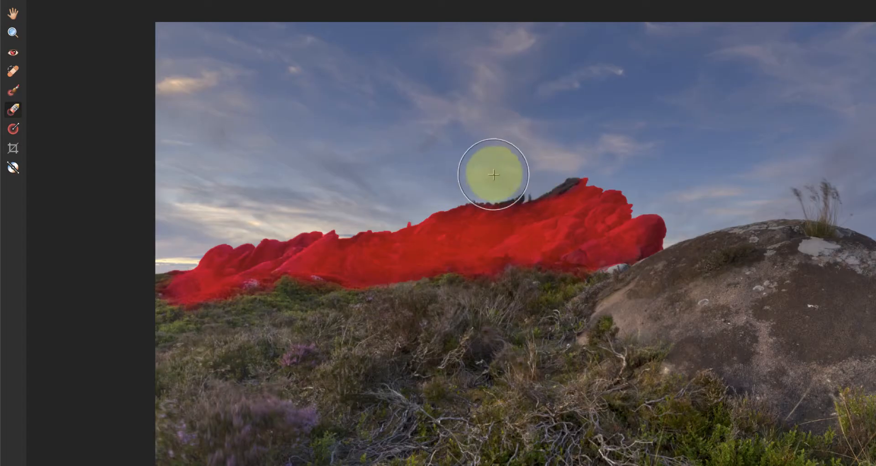
{"action": "left_click", "coordinate": [10, 90]}
{"action": "mouse_move", "coordinate": [507, 214]}
{"action": "left_mouse_down"}
{"action": "mouse_move", "coordinate": [569, 198]}
{"action": "mouse_move", "coordinate": [495, 220]}
{"action": "mouse_move", "coordinate": [457, 215]}
{"action": "mouse_move", "coordinate": [472, 225]}
{"action": "left_mouse_up"}
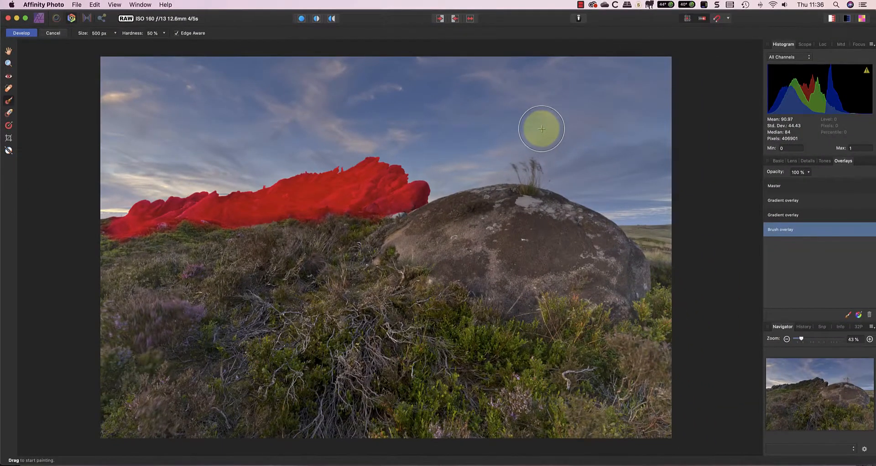
Step: Adjust the ridge overlay's exposure and blackpoint, and set saturation 10%, vibrance 6%, temperature 28% and tint 3%
{"action": "left_click", "coordinate": [778, 161]}
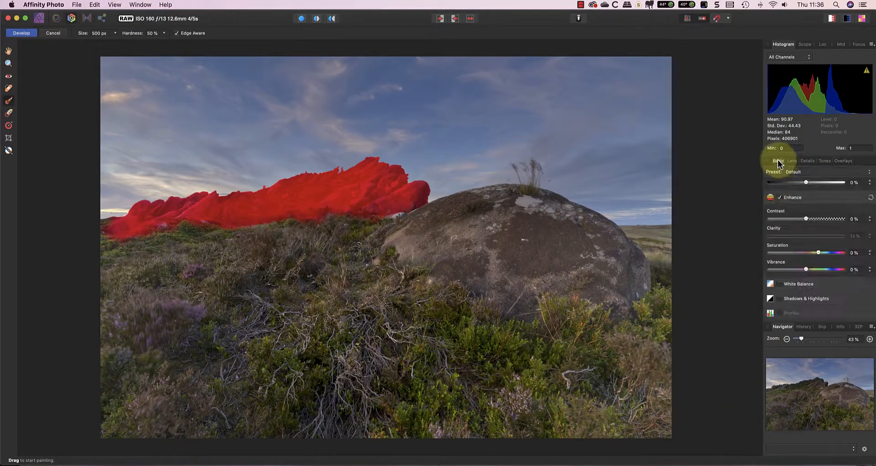
{"action": "scroll", "coordinate": [816, 216], "scroll_direction": "up", "scroll_amount": 3}
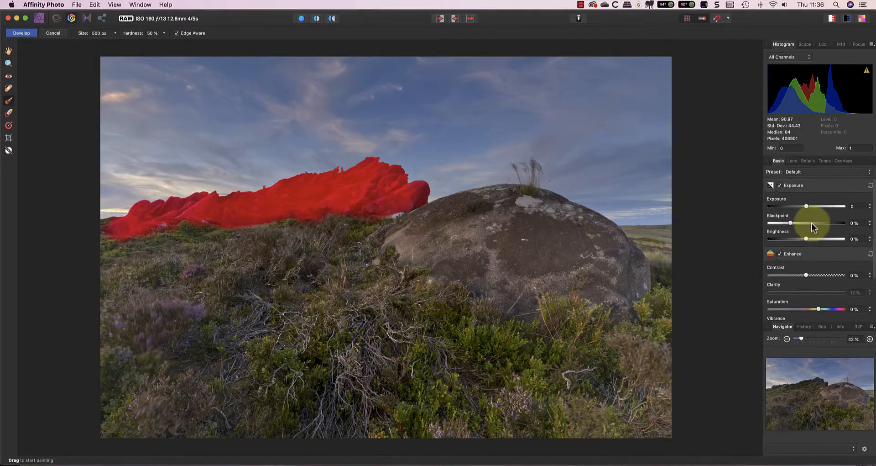
{"action": "left_click_drag", "start_coordinate": [806, 207], "coordinate": [793, 223]}
{"action": "scroll", "coordinate": [808, 255], "scroll_direction": "down", "scroll_amount": 3}
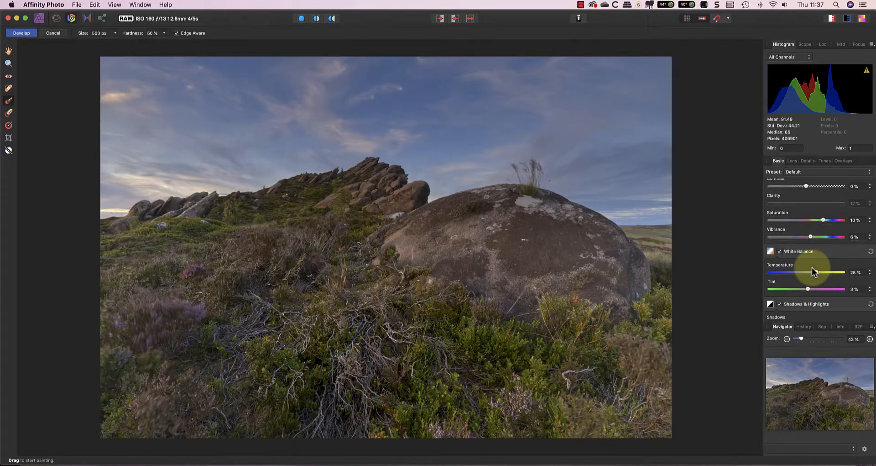
Step: Select the Master layer and apply the Temp preset to its basic adjustments
{"action": "left_click", "coordinate": [843, 161]}
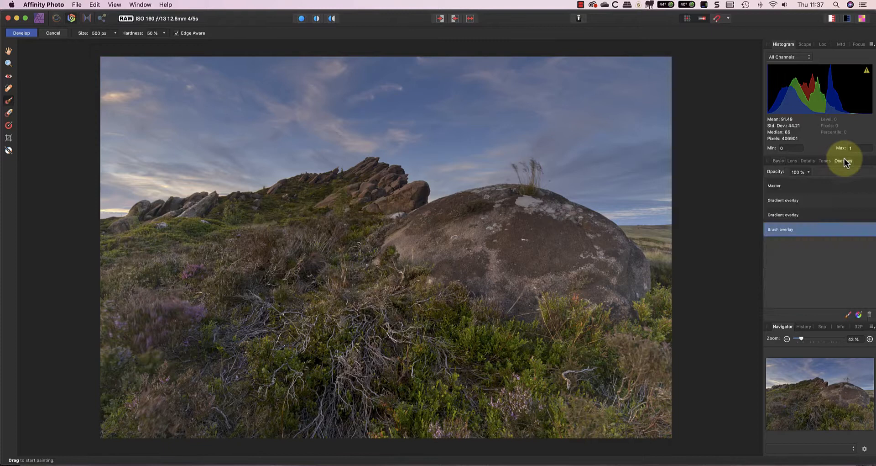
{"action": "left_click", "coordinate": [775, 186]}
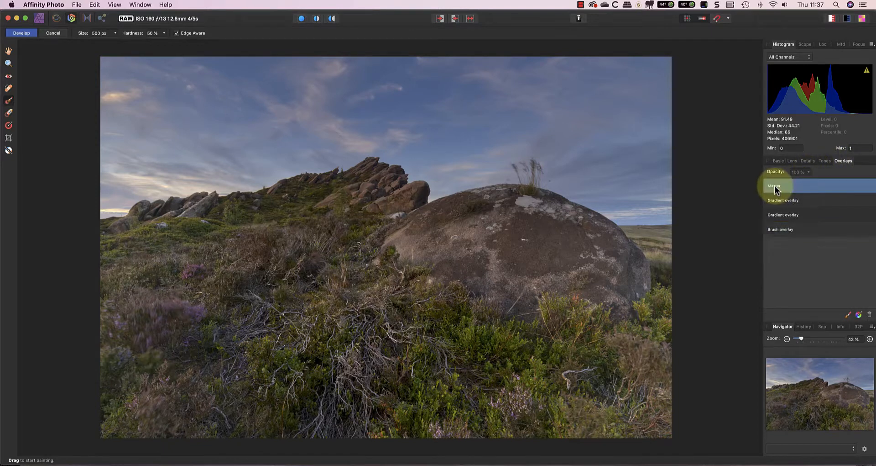
{"action": "left_click", "coordinate": [781, 160]}
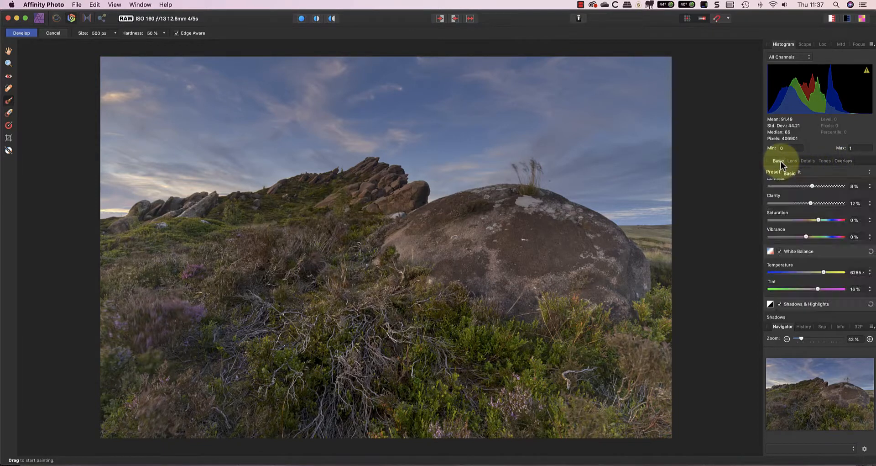
{"action": "left_click", "coordinate": [823, 171]}
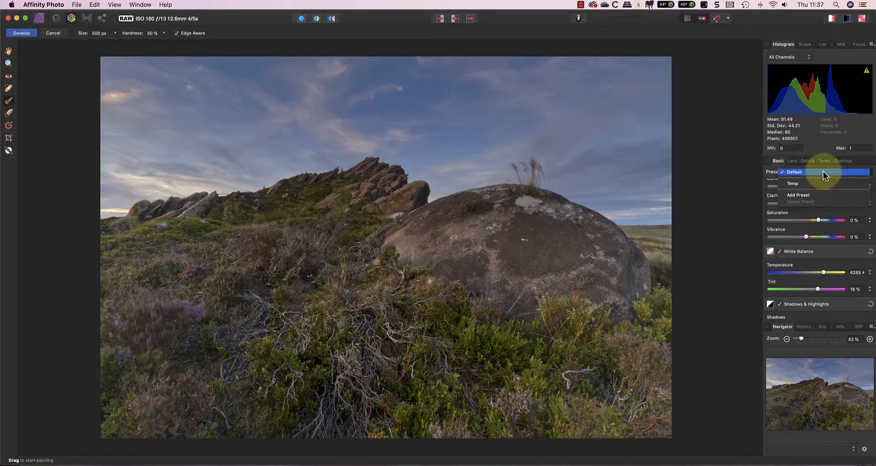
{"action": "left_click", "coordinate": [805, 184]}
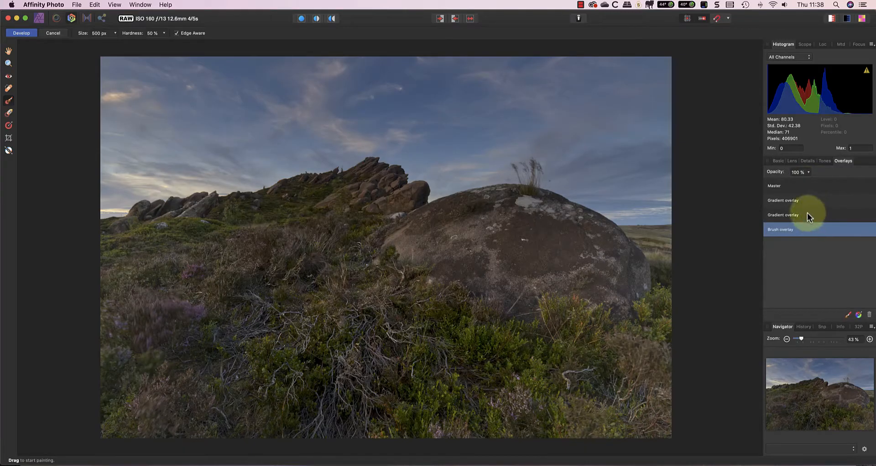
Step: Reduce the opacity of the foreground gradient overlay
{"action": "left_click", "coordinate": [807, 213]}
{"action": "left_click", "coordinate": [809, 171]}
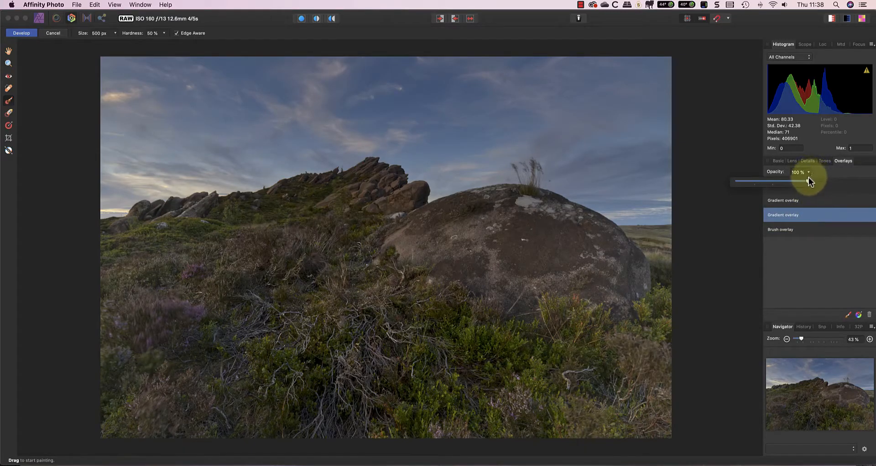
{"action": "left_click_drag", "start_coordinate": [808, 180], "coordinate": [787, 180]}
{"action": "left_click", "coordinate": [799, 265]}
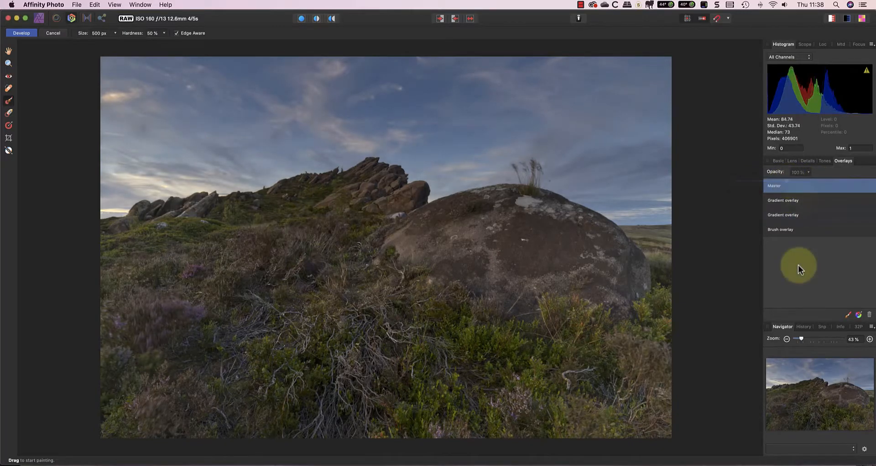